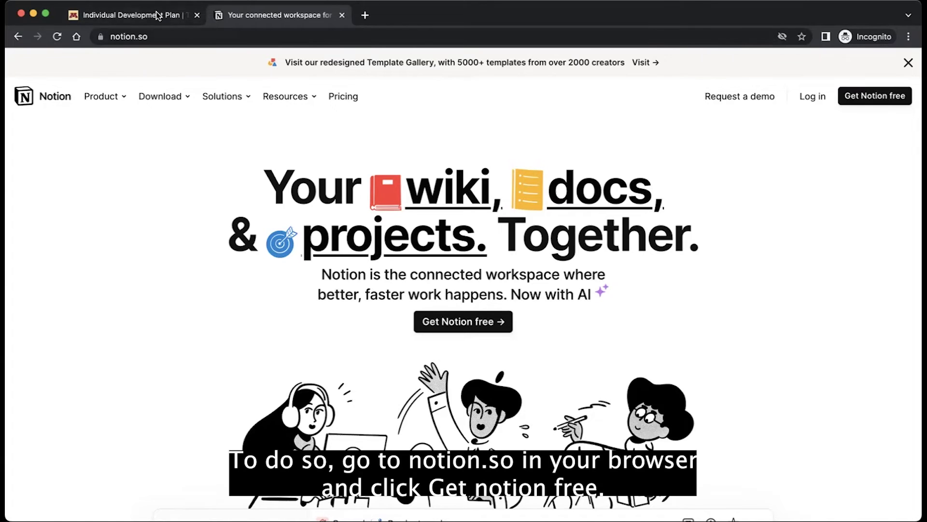
Sign up for Notion free using the saved umn.edu email and a password.
{"action": "left_click", "coordinate": [875, 99]}
{"action": "left_click", "coordinate": [527, 231]}
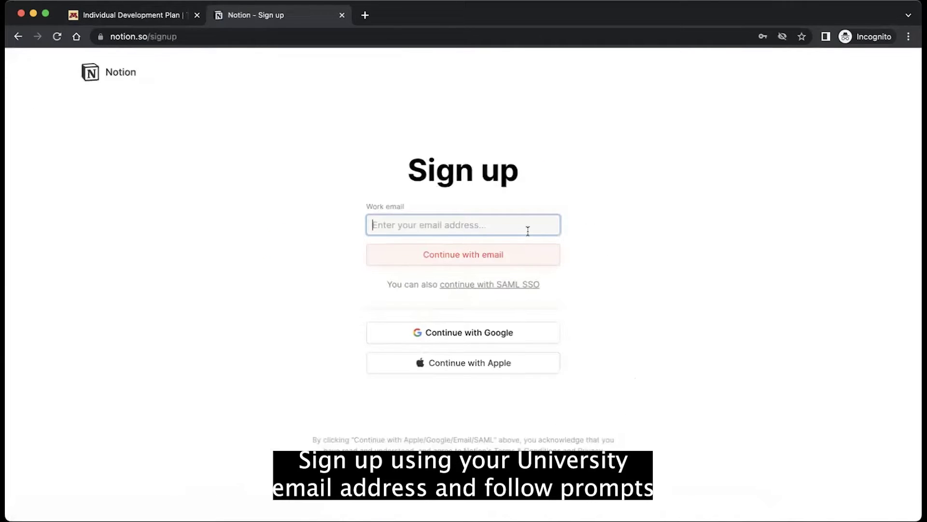
{"action": "left_click", "coordinate": [495, 228]}
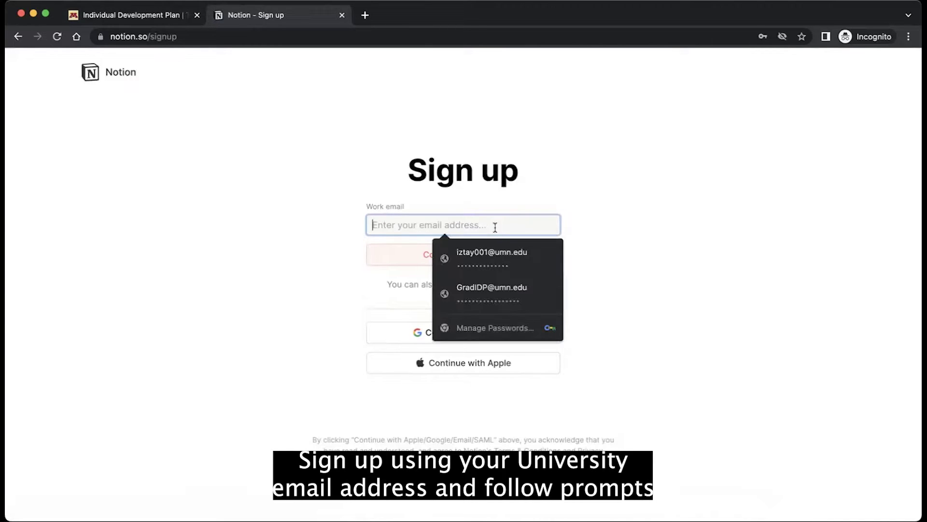
{"action": "left_click", "coordinate": [493, 248]}
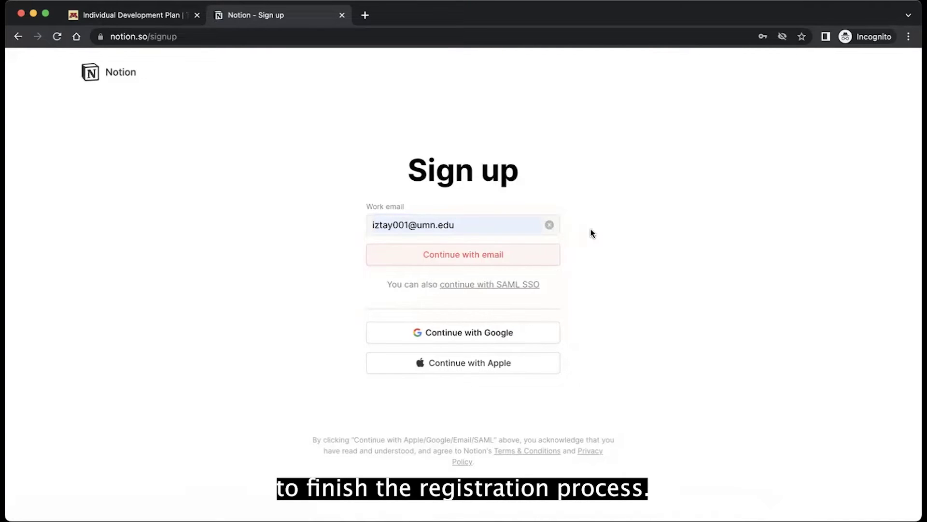
{"action": "left_click", "coordinate": [506, 255]}
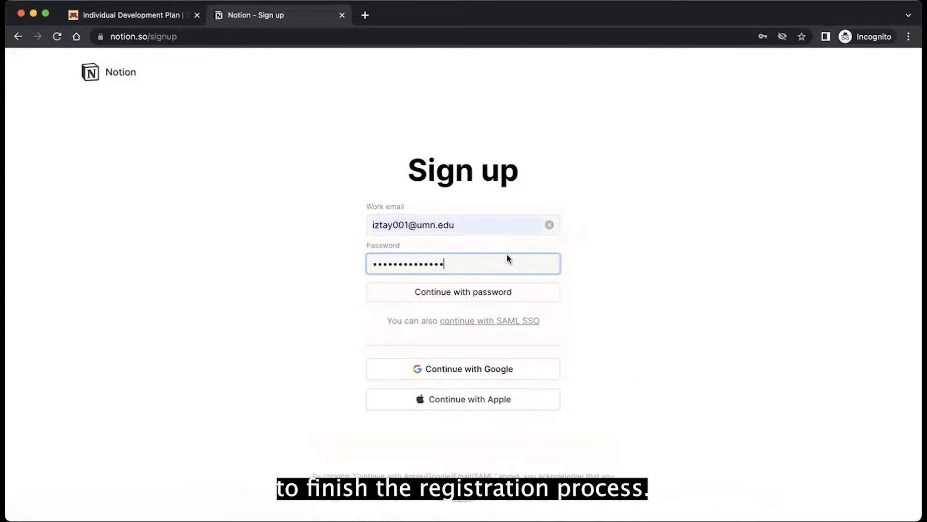
{"action": "left_click", "coordinate": [465, 293]}
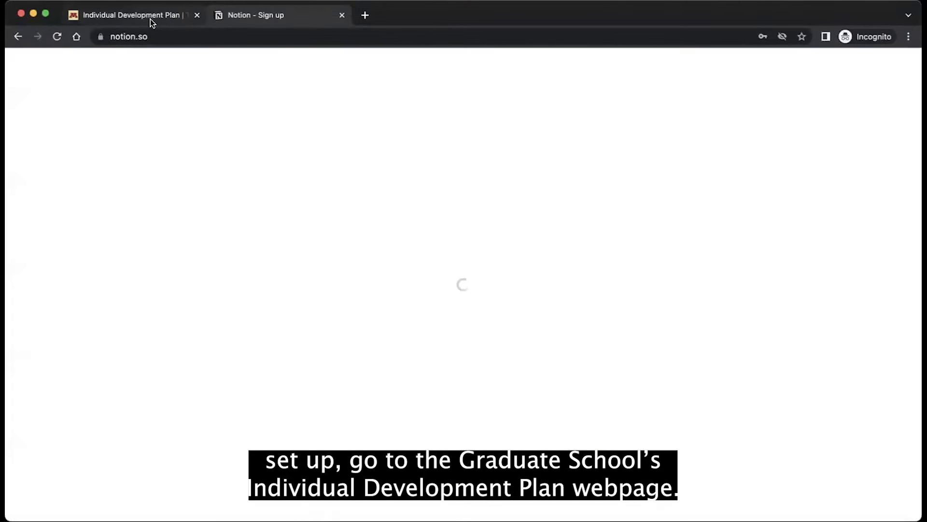
Duplicate the Humanities and Social Science IDP template from the Graduate School site into Notion.
{"action": "left_click", "coordinate": [151, 22]}
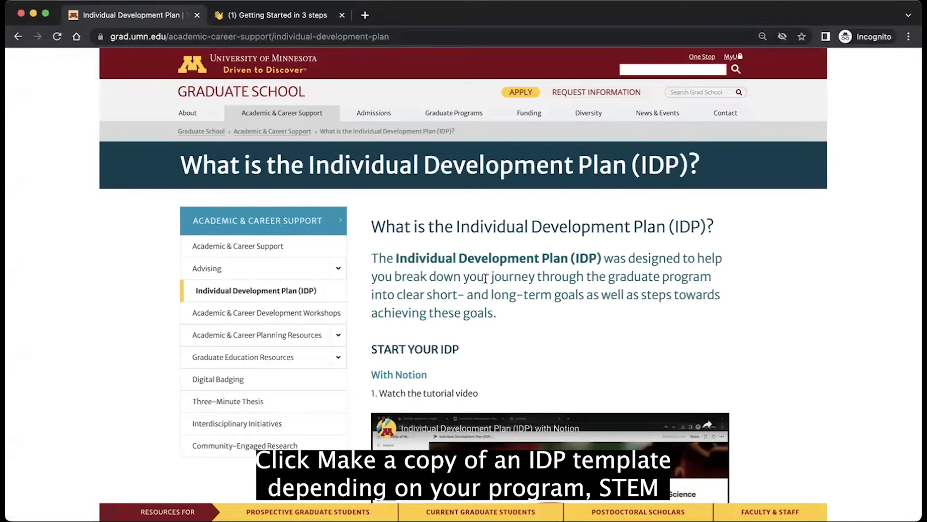
{"action": "scroll", "coordinate": [485, 278], "scroll_direction": "down", "scroll_amount": 6}
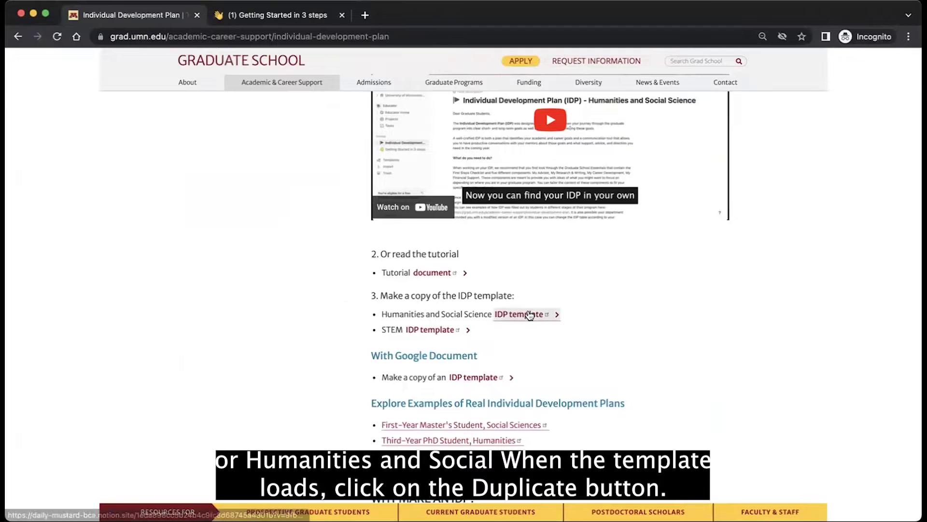
{"action": "left_click", "coordinate": [528, 314]}
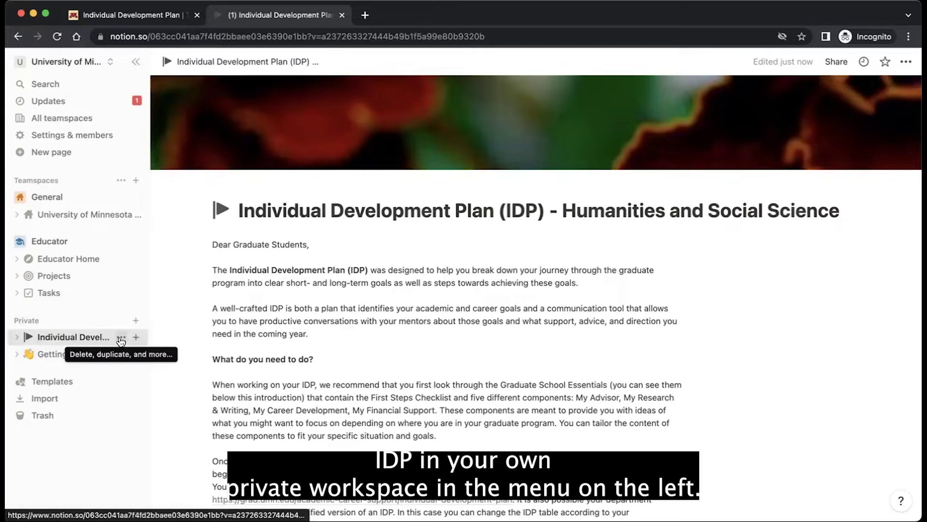
Rename the duplicated template page in the sidebar to 'IDP'.
{"action": "left_click", "coordinate": [121, 337]}
{"action": "left_click", "coordinate": [147, 418]}
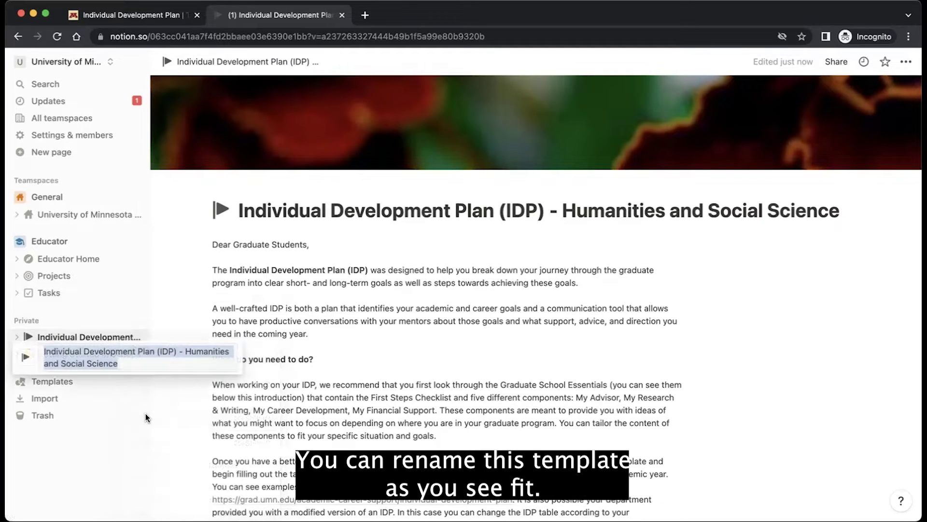
{"action": "type", "text": "IDP"}
{"action": "key", "text": "Return"}
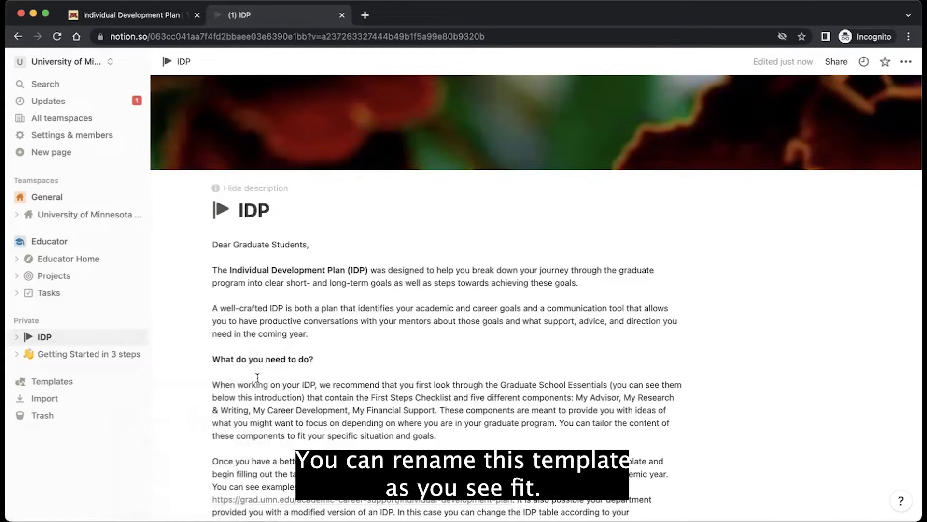
{"action": "scroll", "coordinate": [387, 336], "scroll_direction": "down", "scroll_amount": 5}
{"action": "scroll", "coordinate": [387, 335], "scroll_direction": "down", "scroll_amount": 1}
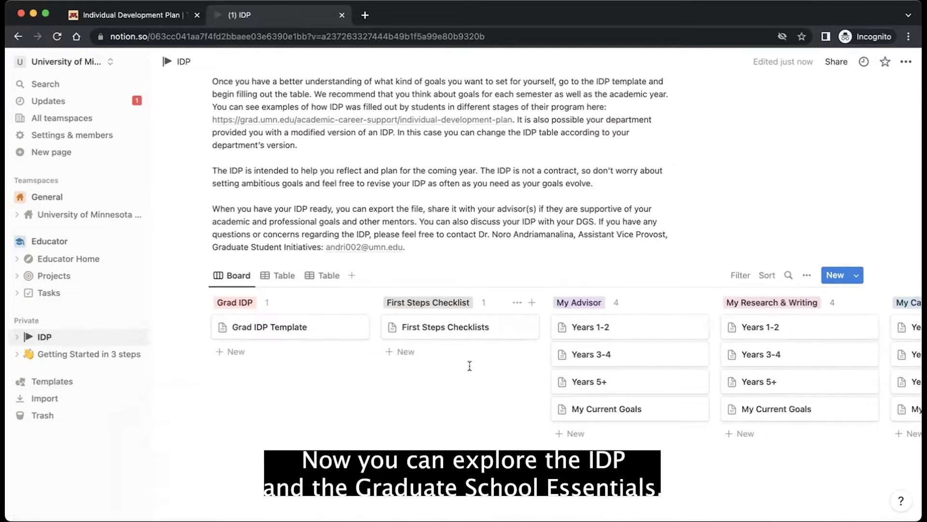
{"action": "scroll", "coordinate": [470, 366], "scroll_direction": "right", "scroll_amount": 1}
{"action": "scroll", "coordinate": [469, 366], "scroll_direction": "right", "scroll_amount": 3}
{"action": "scroll", "coordinate": [470, 366], "scroll_direction": "right", "scroll_amount": 2}
{"action": "scroll", "coordinate": [470, 366], "scroll_direction": "right", "scroll_amount": 2}
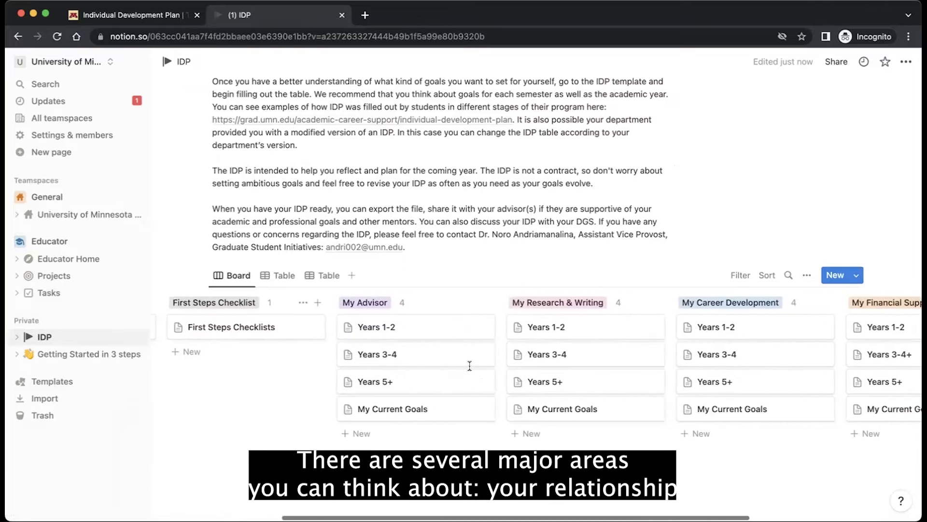
{"action": "scroll", "coordinate": [469, 366], "scroll_direction": "right", "scroll_amount": 2}
{"action": "scroll", "coordinate": [469, 366], "scroll_direction": "right", "scroll_amount": 1}
{"action": "scroll", "coordinate": [469, 366], "scroll_direction": "right", "scroll_amount": 1}
{"action": "scroll", "coordinate": [470, 366], "scroll_direction": "right", "scroll_amount": 2}
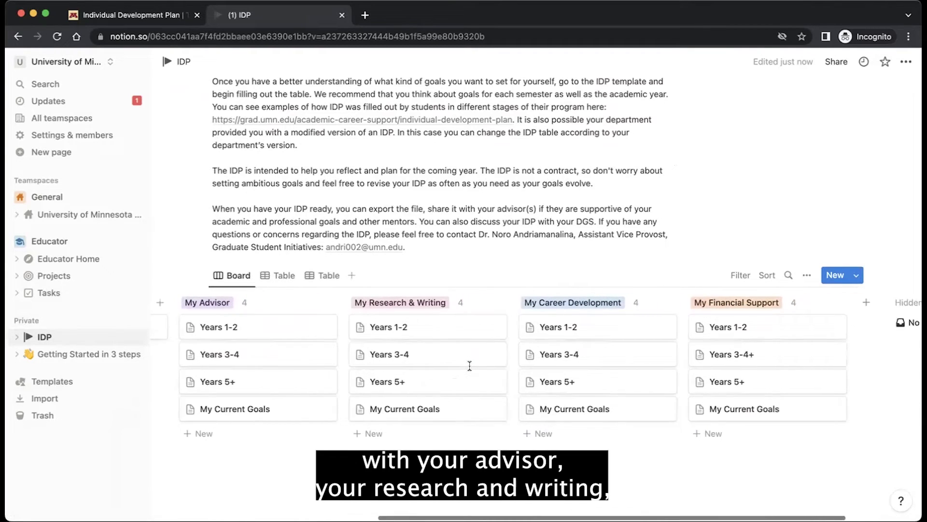
{"action": "scroll", "coordinate": [470, 366], "scroll_direction": "right", "scroll_amount": 1}
{"action": "scroll", "coordinate": [470, 366], "scroll_direction": "right", "scroll_amount": 1}
{"action": "scroll", "coordinate": [469, 366], "scroll_direction": "right", "scroll_amount": 1}
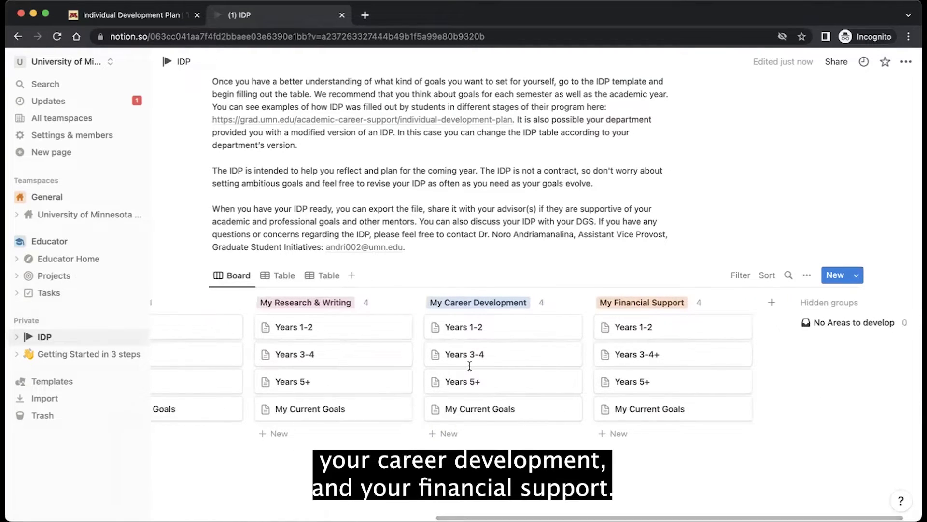
{"action": "scroll", "coordinate": [470, 366], "scroll_direction": "left", "scroll_amount": 2}
{"action": "scroll", "coordinate": [470, 366], "scroll_direction": "left", "scroll_amount": 1}
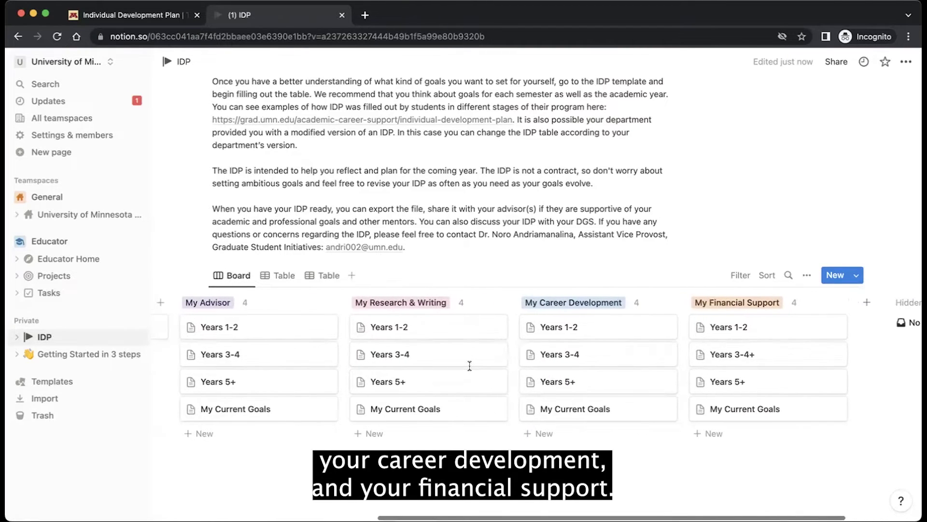
{"action": "scroll", "coordinate": [469, 366], "scroll_direction": "left", "scroll_amount": 2}
{"action": "scroll", "coordinate": [469, 366], "scroll_direction": "left", "scroll_amount": 1}
{"action": "scroll", "coordinate": [470, 366], "scroll_direction": "right", "scroll_amount": 1}
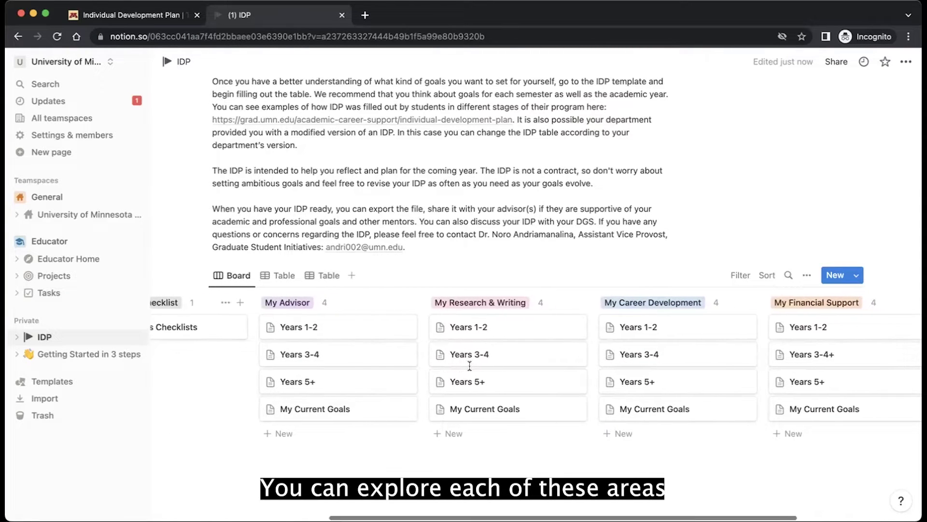
In Years 1-2, expand Tasks 1 and 2, append 'add delete or edit' to the exam-stress subtask, then close.
{"action": "left_click", "coordinate": [471, 327]}
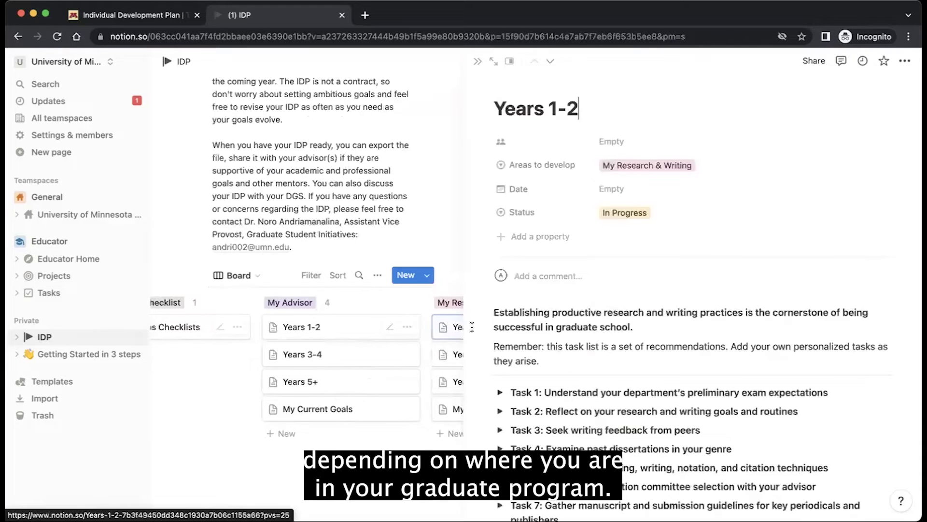
{"action": "scroll", "coordinate": [518, 327], "scroll_direction": "down", "scroll_amount": 2}
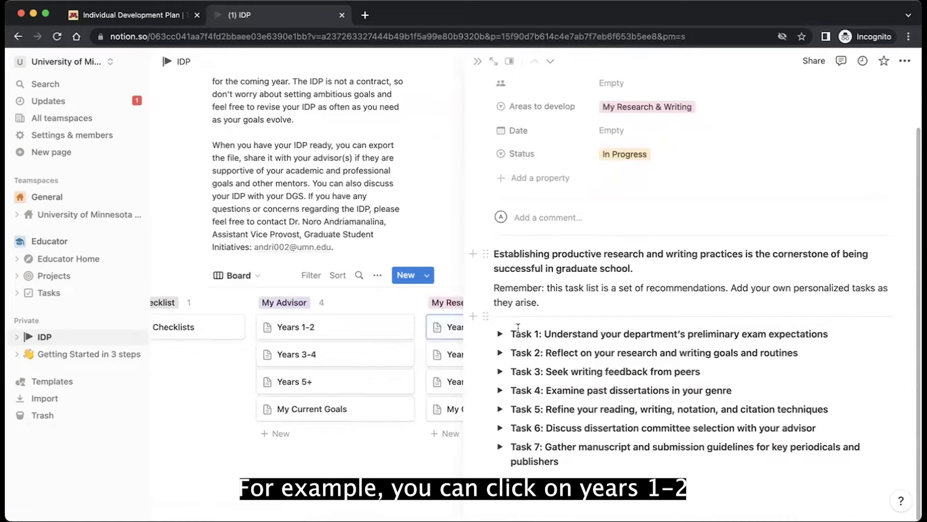
{"action": "left_click", "coordinate": [500, 333]}
{"action": "scroll", "coordinate": [500, 373], "scroll_direction": "down", "scroll_amount": 2}
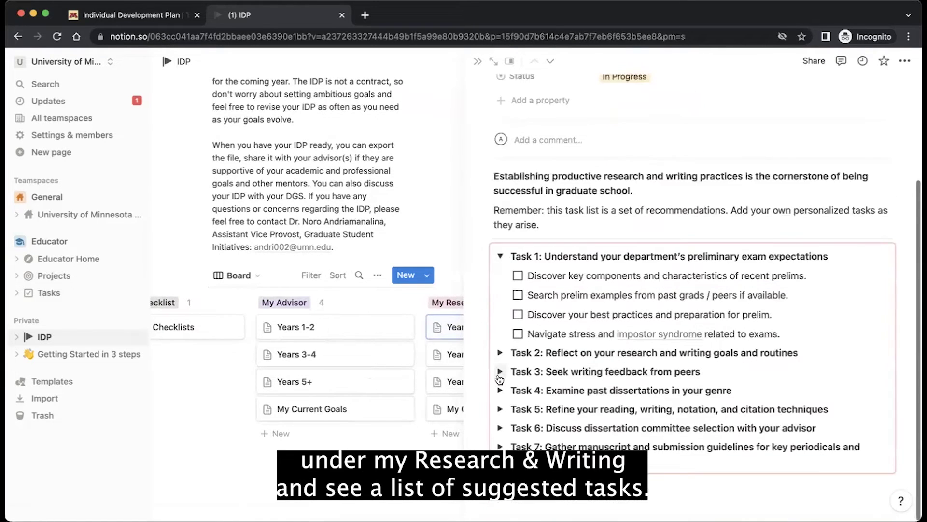
{"action": "left_click", "coordinate": [500, 352]}
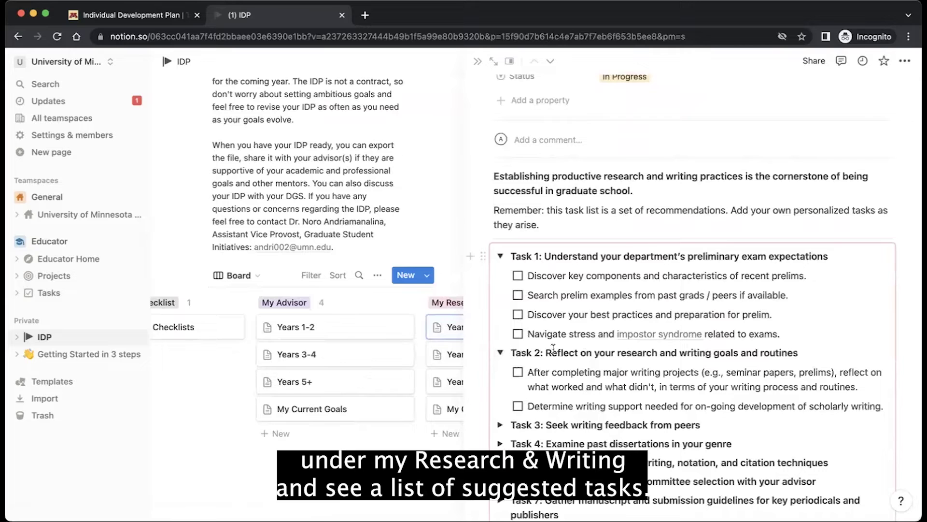
{"action": "left_click", "coordinate": [782, 334]}
{"action": "type", "text": "add delete or ed"}
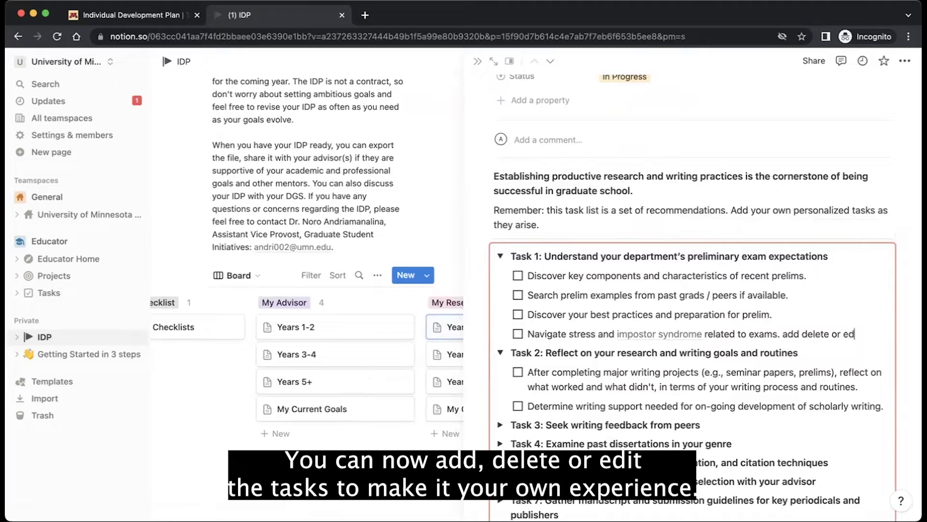
{"action": "type", "text": "t"}
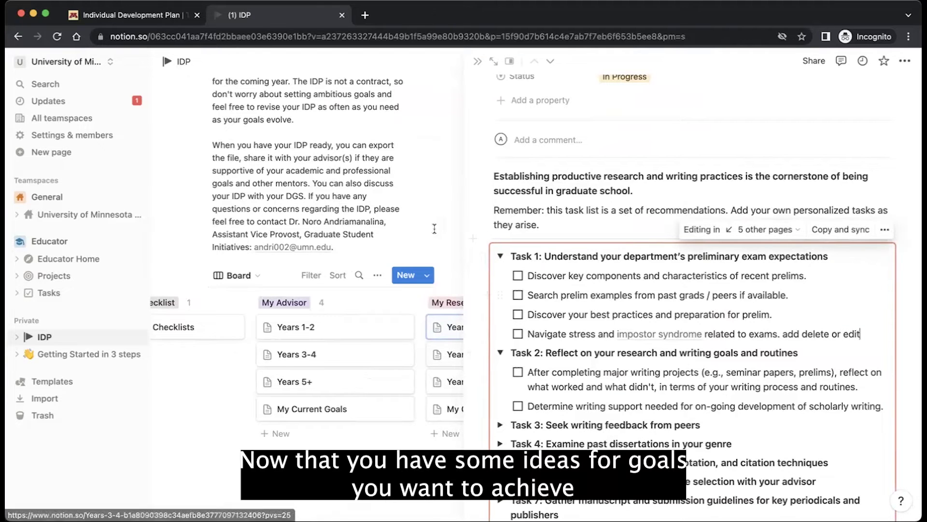
{"action": "left_click", "coordinate": [478, 60]}
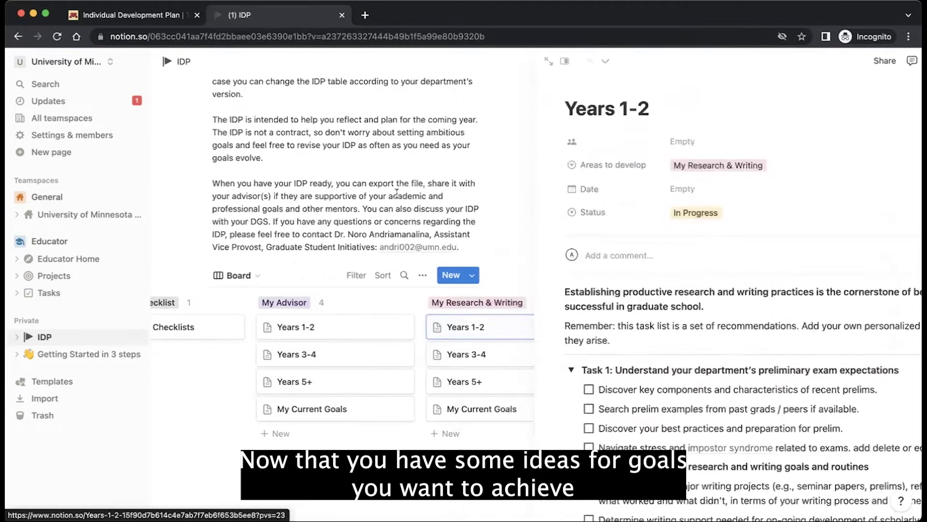
{"action": "scroll", "coordinate": [323, 315], "scroll_direction": "left", "scroll_amount": 5}
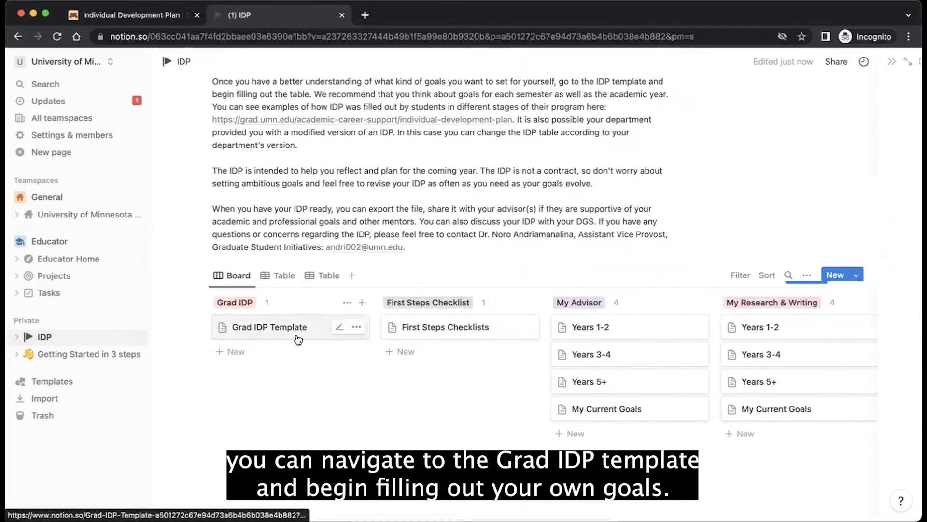
{"action": "left_click", "coordinate": [300, 335]}
{"action": "scroll", "coordinate": [559, 332], "scroll_direction": "down", "scroll_amount": 1}
{"action": "scroll", "coordinate": [564, 331], "scroll_direction": "right", "scroll_amount": 1}
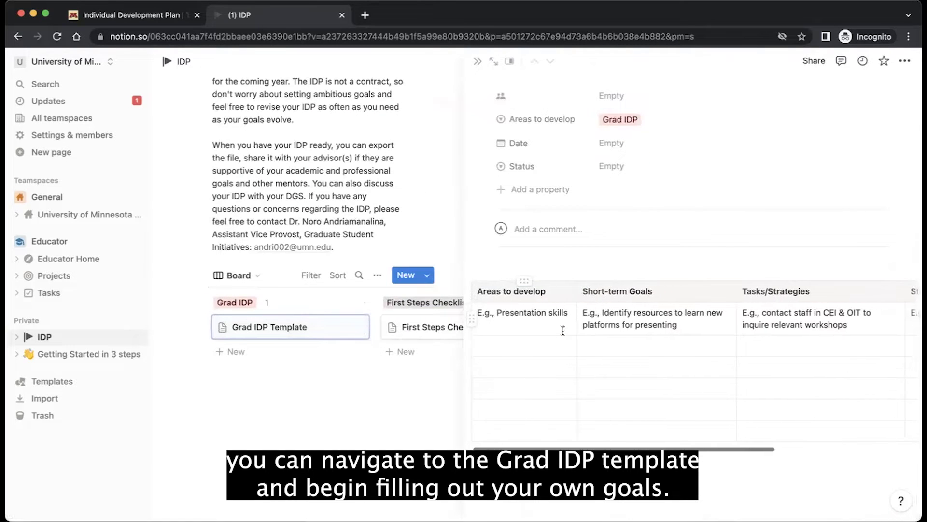
{"action": "scroll", "coordinate": [563, 330], "scroll_direction": "right", "scroll_amount": 2}
{"action": "scroll", "coordinate": [563, 330], "scroll_direction": "right", "scroll_amount": 2}
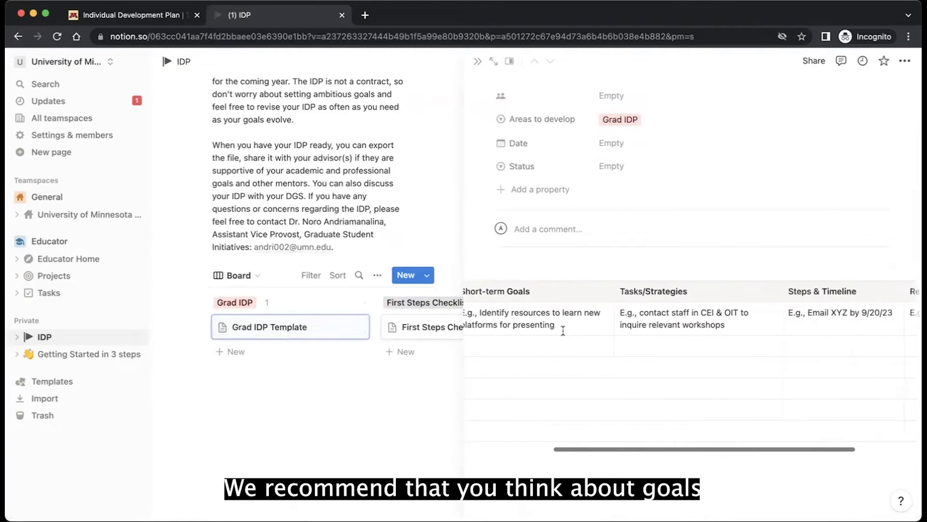
{"action": "scroll", "coordinate": [563, 331], "scroll_direction": "right", "scroll_amount": 2}
{"action": "scroll", "coordinate": [563, 330], "scroll_direction": "right", "scroll_amount": 1}
{"action": "scroll", "coordinate": [563, 330], "scroll_direction": "left", "scroll_amount": 1}
{"action": "scroll", "coordinate": [563, 330], "scroll_direction": "left", "scroll_amount": 3}
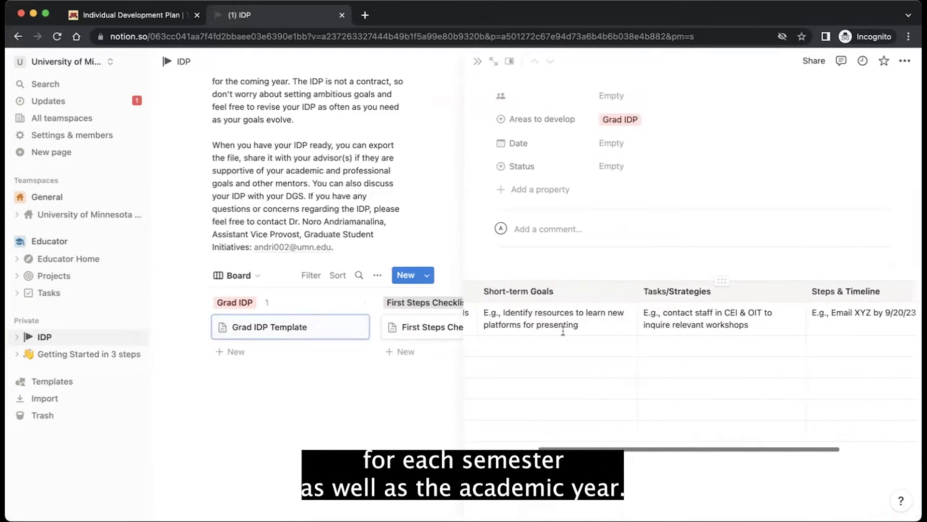
{"action": "scroll", "coordinate": [563, 330], "scroll_direction": "left", "scroll_amount": 3}
{"action": "scroll", "coordinate": [563, 331], "scroll_direction": "left", "scroll_amount": 1}
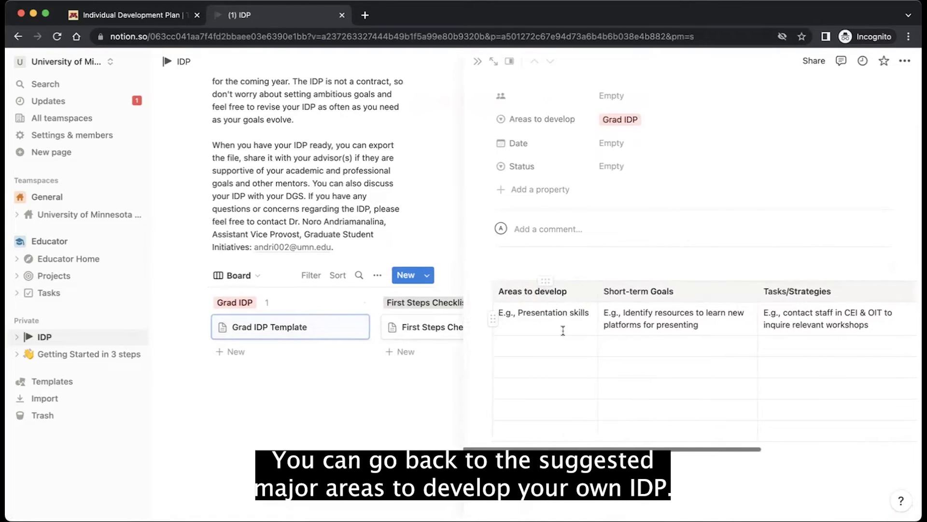
{"action": "left_click", "coordinate": [477, 62]}
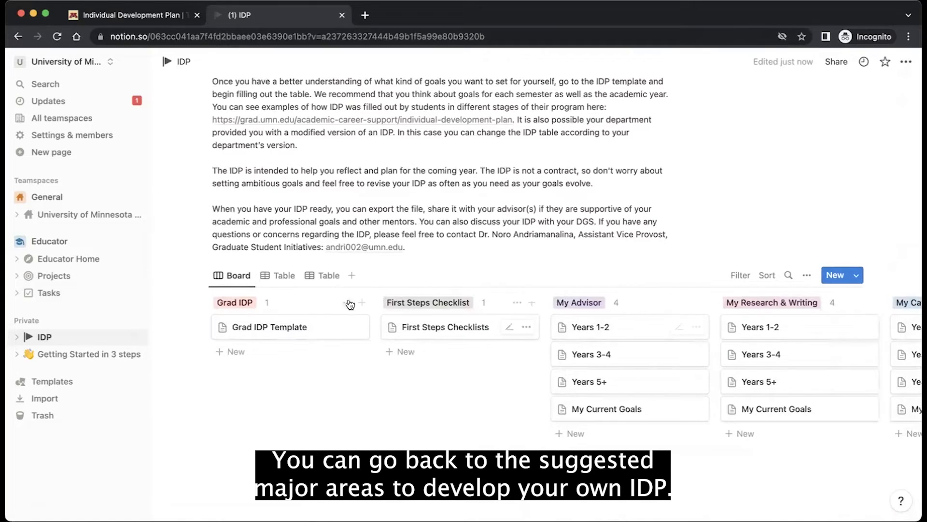
{"action": "left_click", "coordinate": [330, 321]}
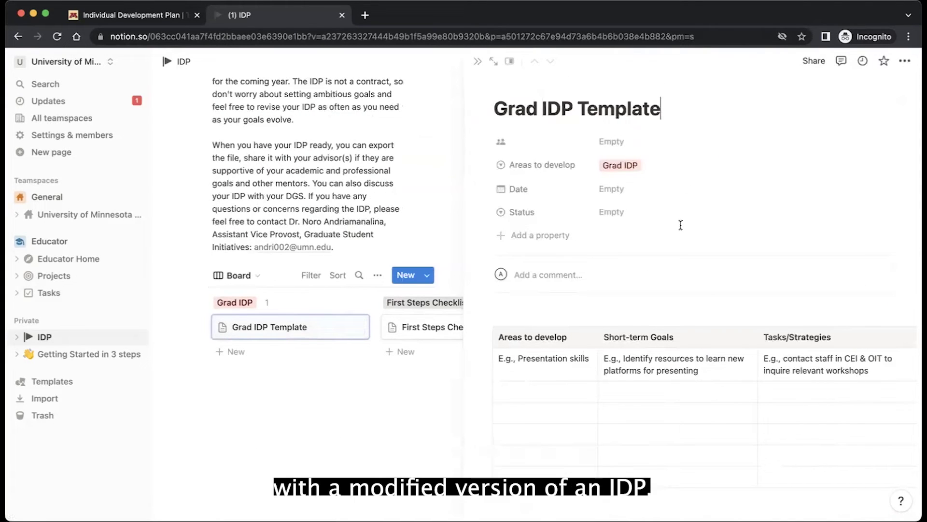
Try renaming the Areas to develop column header, then undo the change.
{"action": "left_click", "coordinate": [543, 337]}
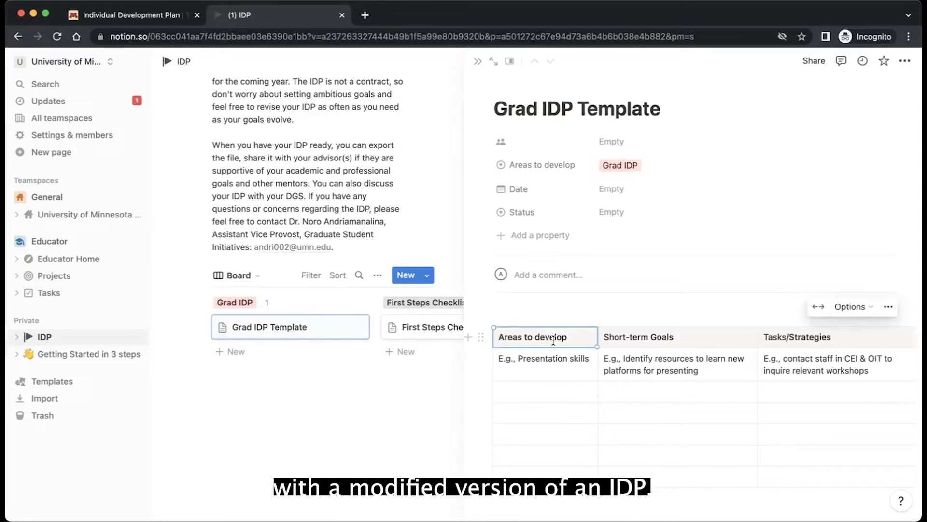
{"action": "triple_click", "coordinate": [553, 340]}
{"action": "type", "text": "dfsf"}
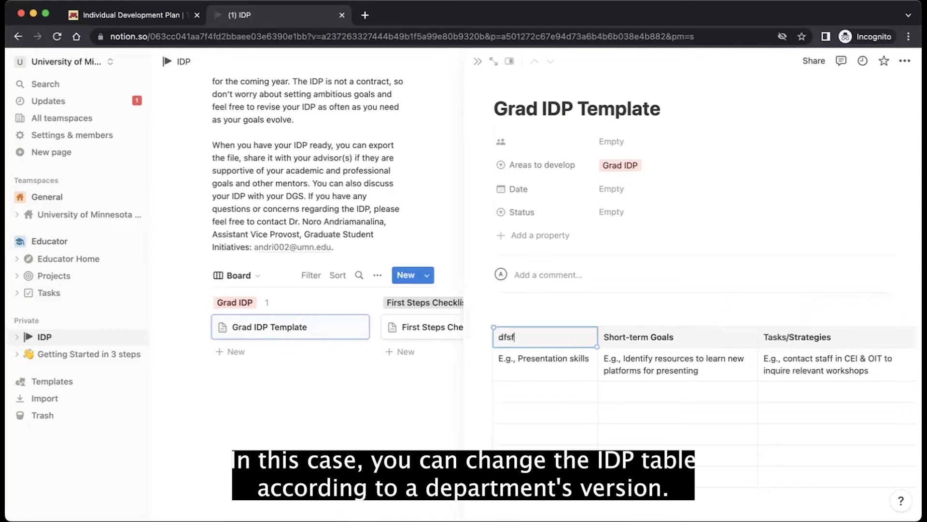
{"action": "left_click", "coordinate": [587, 303]}
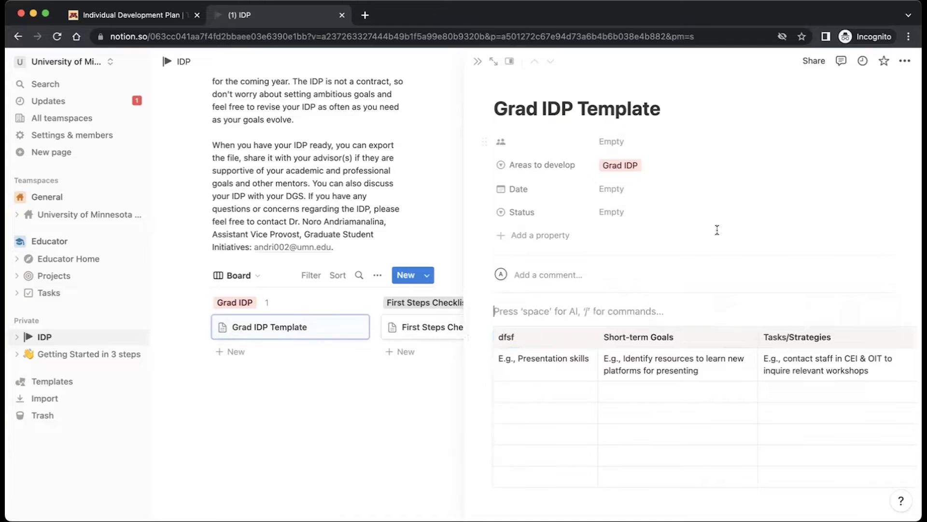
{"action": "key", "text": "ctrl+z"}
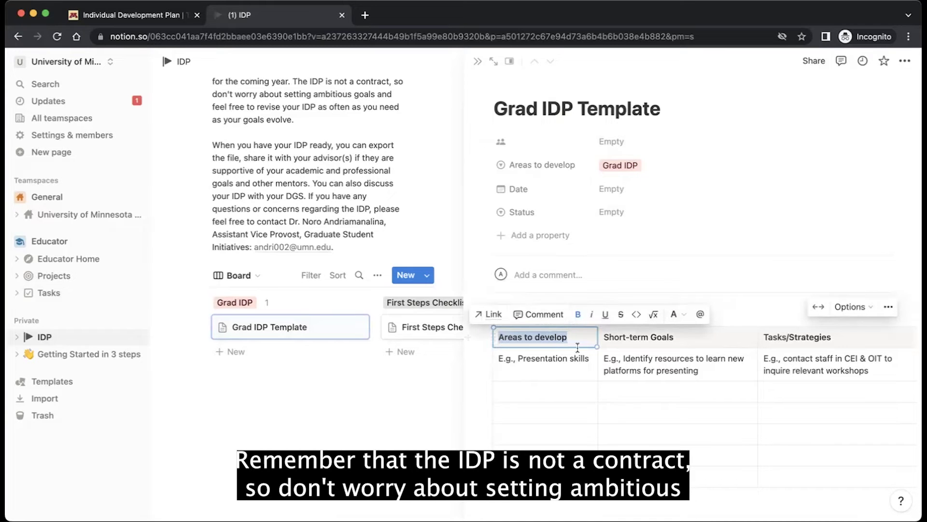
Open and dismiss the table block actions, then clear the table selection.
{"action": "left_click", "coordinate": [480, 337]}
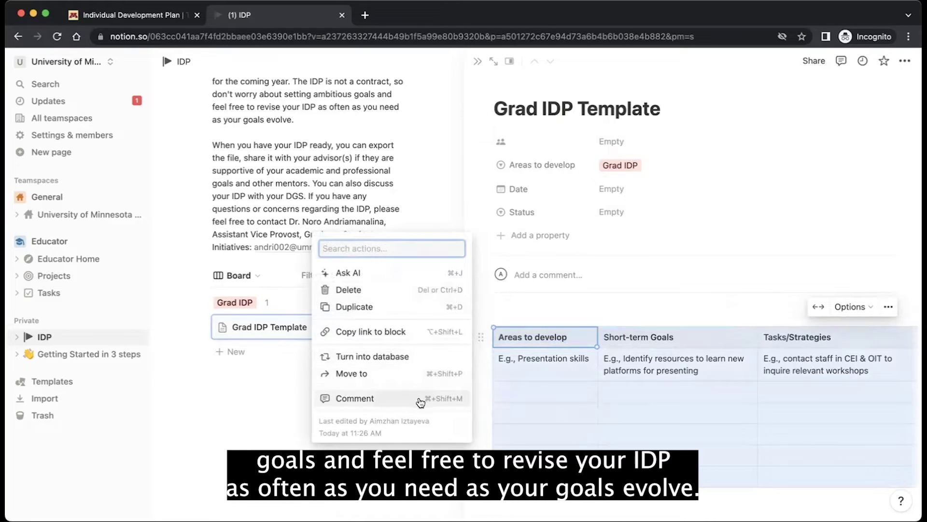
{"action": "key", "text": "Escape"}
{"action": "left_click", "coordinate": [590, 309]}
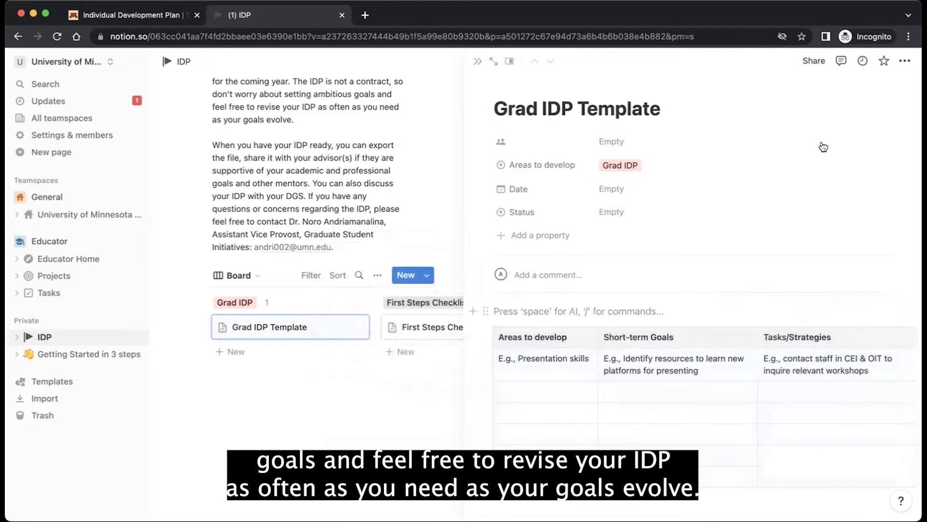
Duplicate the Grad IDP Template page and return to the IDP page.
{"action": "left_click", "coordinate": [905, 61]}
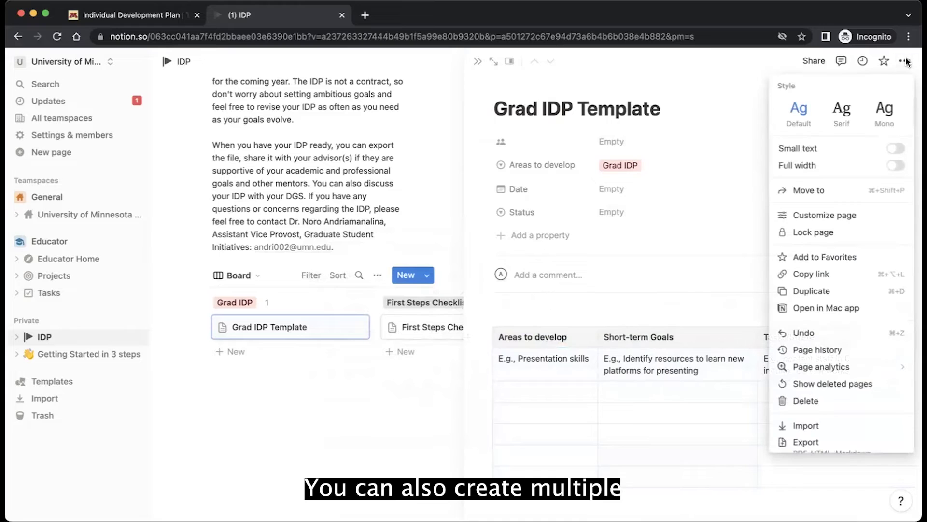
{"action": "left_click", "coordinate": [800, 291]}
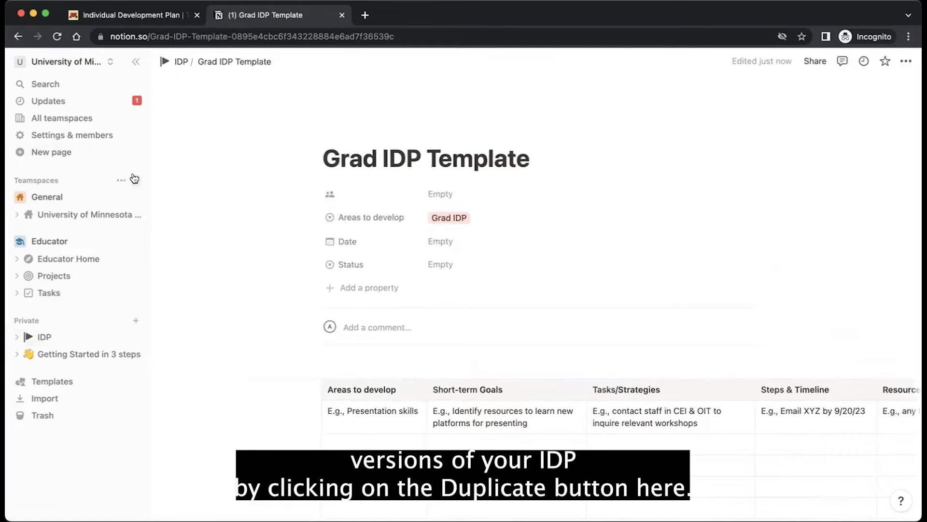
{"action": "left_click", "coordinate": [56, 338]}
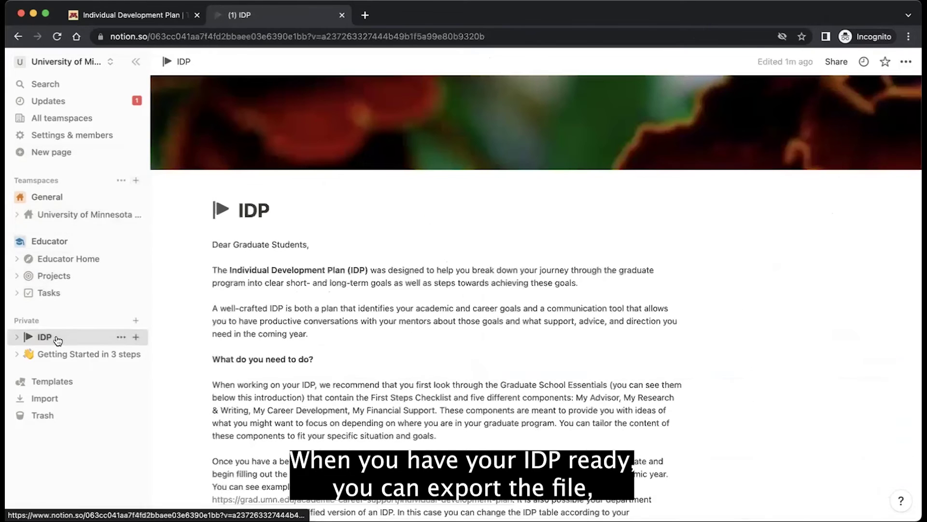
{"action": "scroll", "coordinate": [470, 302], "scroll_direction": "down", "scroll_amount": 1}
{"action": "scroll", "coordinate": [470, 302], "scroll_direction": "down", "scroll_amount": 9}
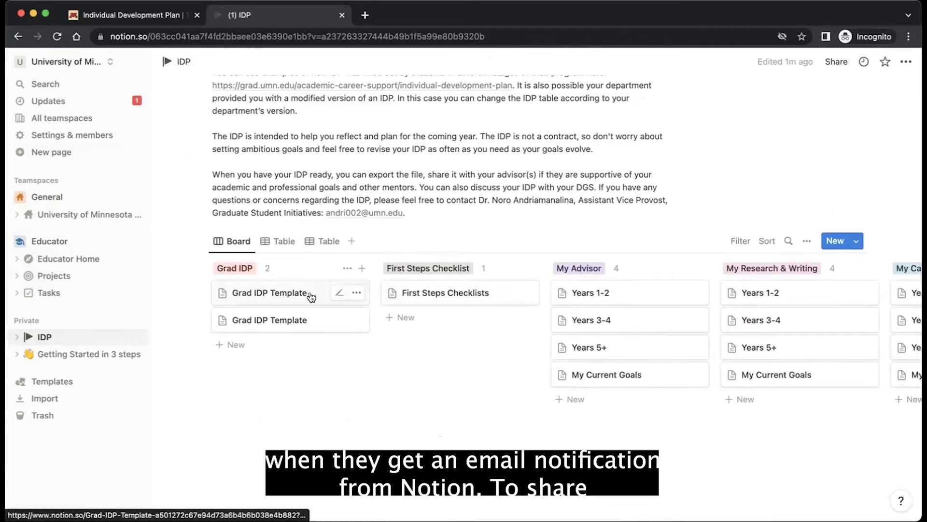
Open the first Grad IDP Template card and expand it to a full page.
{"action": "left_click", "coordinate": [360, 294]}
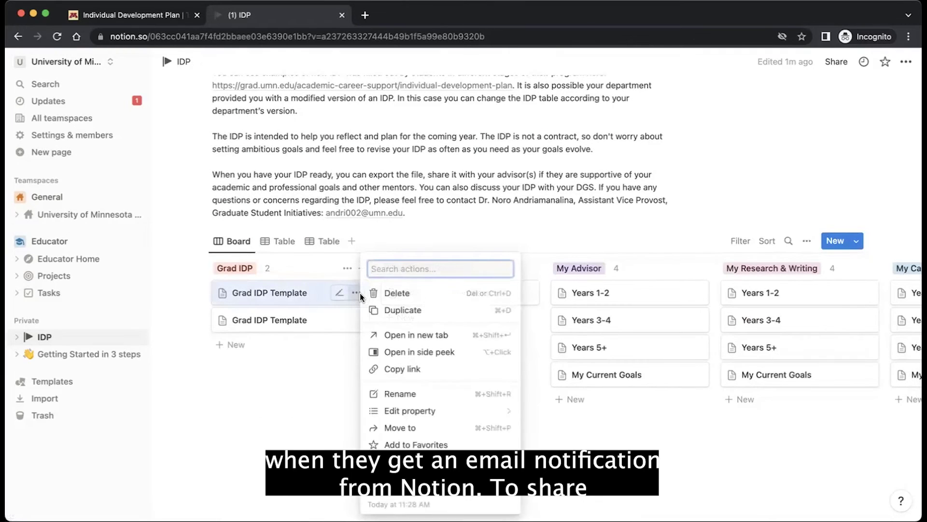
{"action": "left_click", "coordinate": [284, 292]}
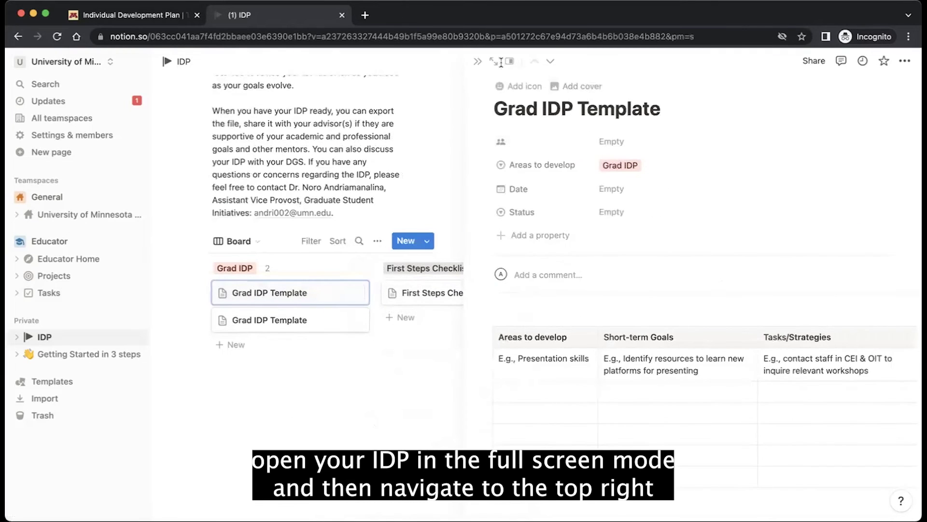
{"action": "left_click", "coordinate": [497, 61]}
Enter the advisor's email in a share invite, then return to the main sharing options.
{"action": "left_click", "coordinate": [815, 62]}
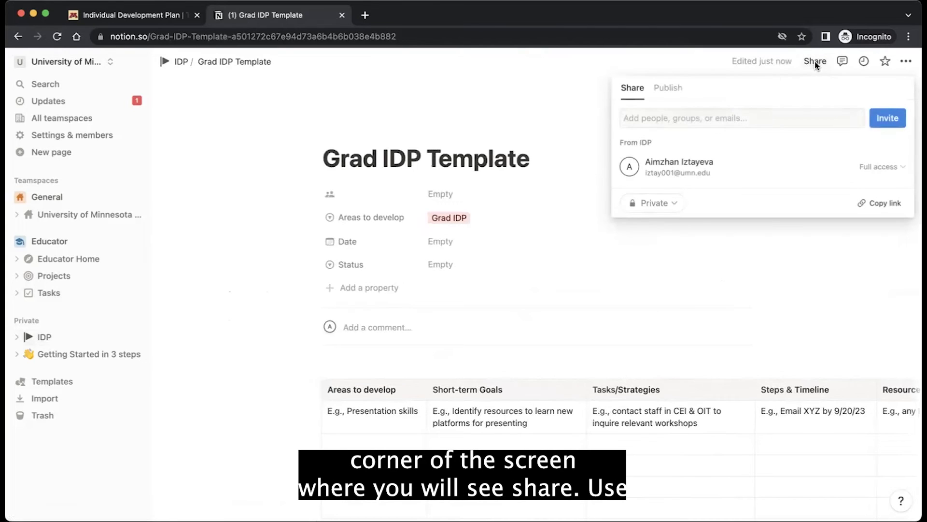
{"action": "left_click", "coordinate": [765, 117]}
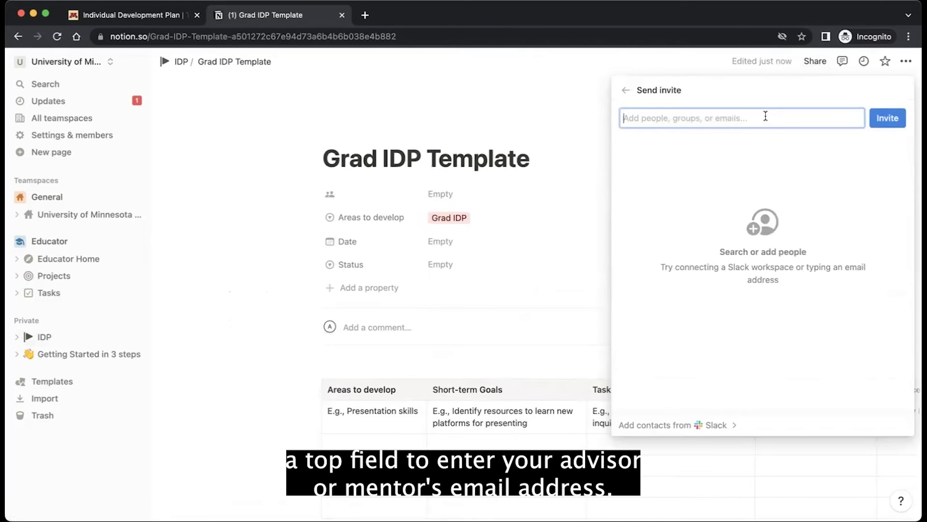
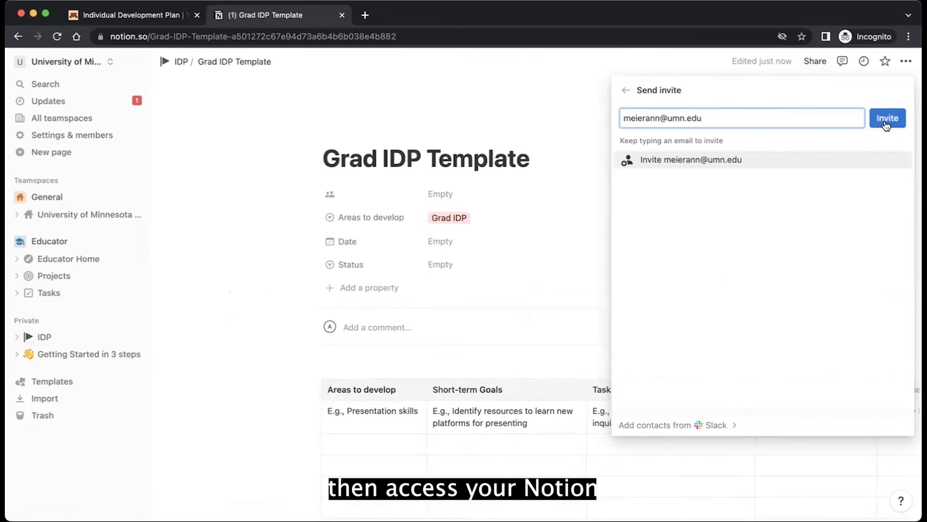
{"action": "left_click", "coordinate": [625, 93]}
Close the sharing panel and export the Grad IDP Template page in PDF format.
{"action": "left_click", "coordinate": [559, 109]}
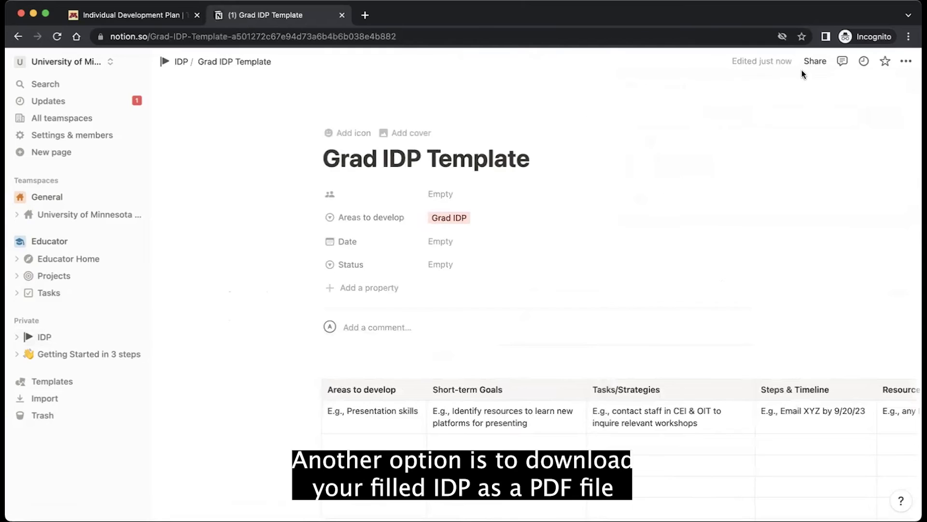
{"action": "left_click", "coordinate": [905, 61]}
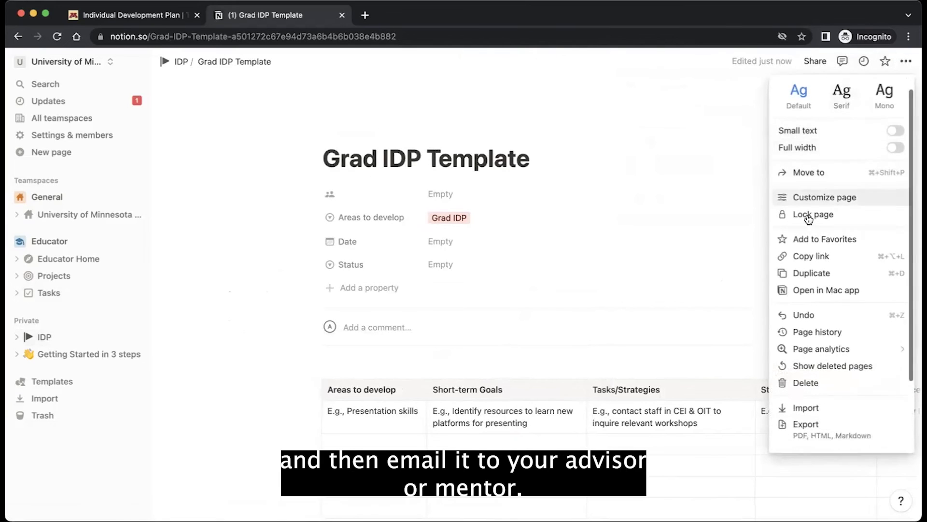
{"action": "scroll", "coordinate": [808, 214], "scroll_direction": "down", "scroll_amount": 3}
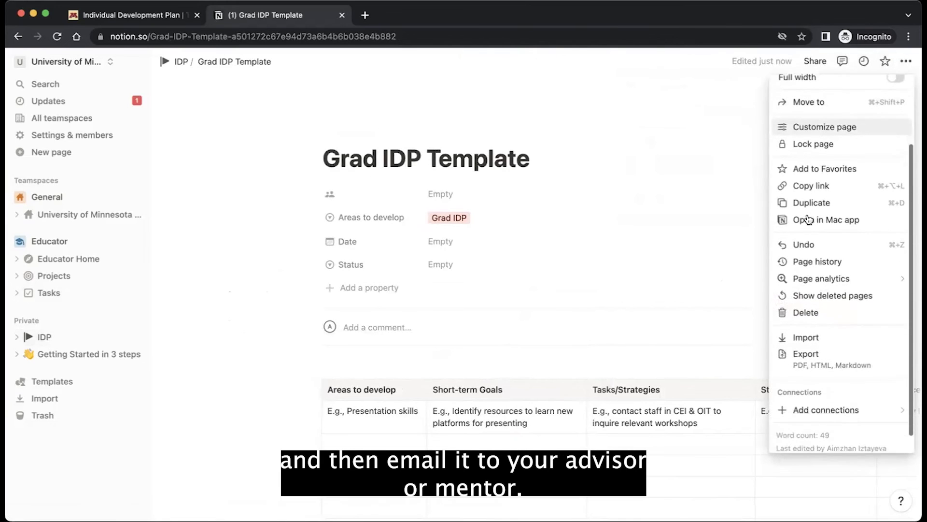
{"action": "left_click", "coordinate": [806, 352]}
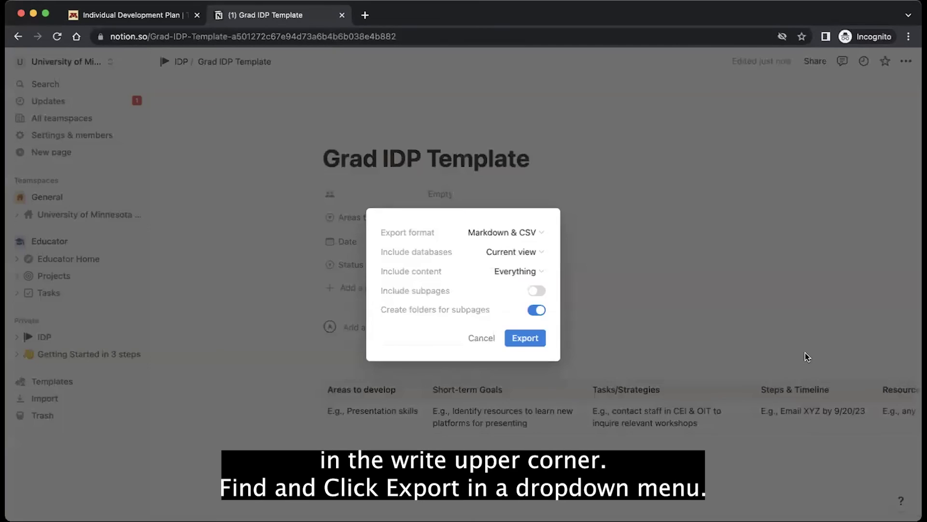
{"action": "left_click", "coordinate": [540, 238]}
{"action": "left_click", "coordinate": [503, 254]}
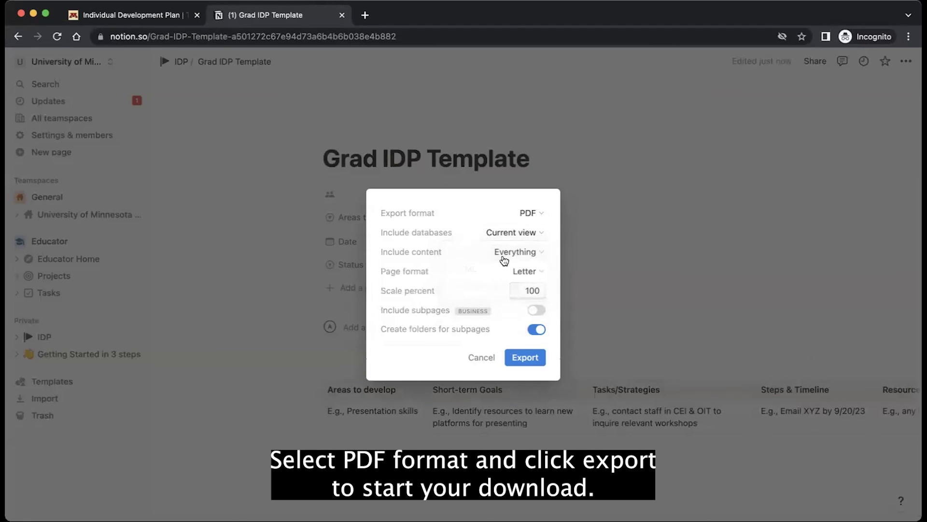
{"action": "left_click", "coordinate": [526, 356]}
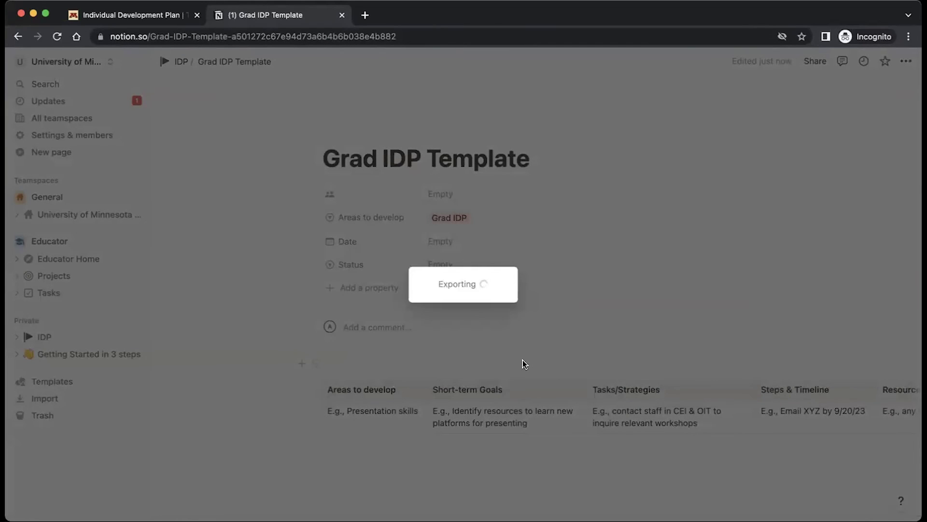